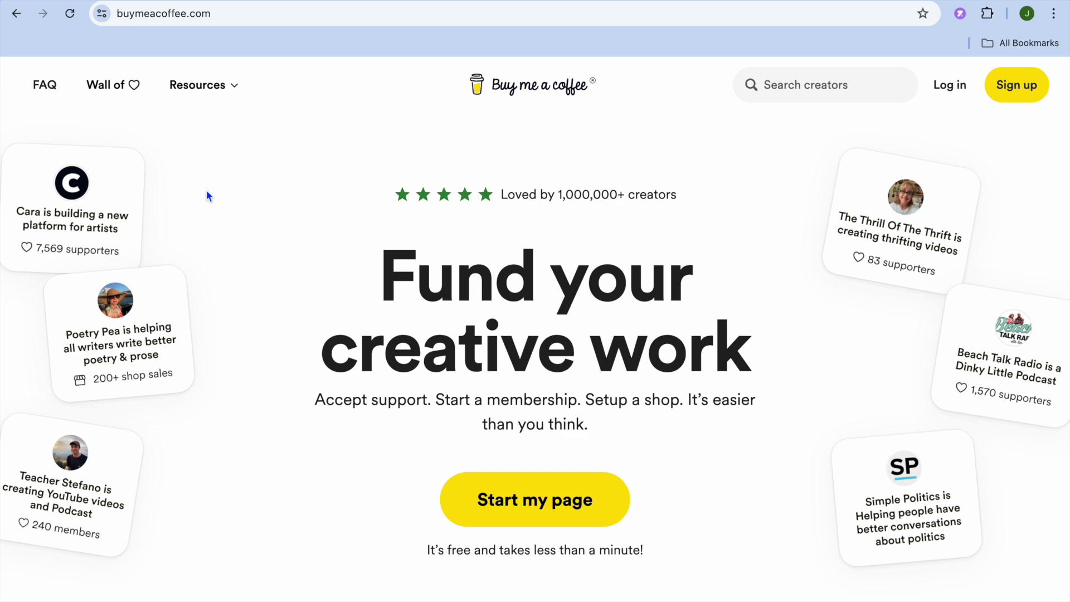
# Scroll down the FAQ page to view the questions about fees, safety and supporters.
pyautogui.scroll(-4, 208, 195)
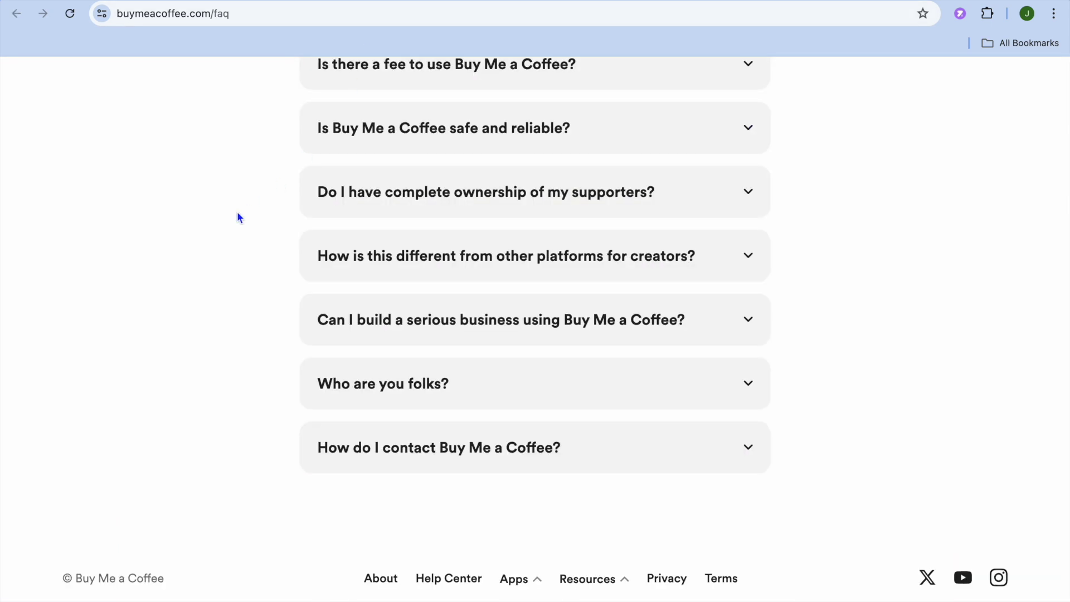
# Expand the 'How do I get paid?' answer in the FAQ.
pyautogui.scroll(2, 240, 217)
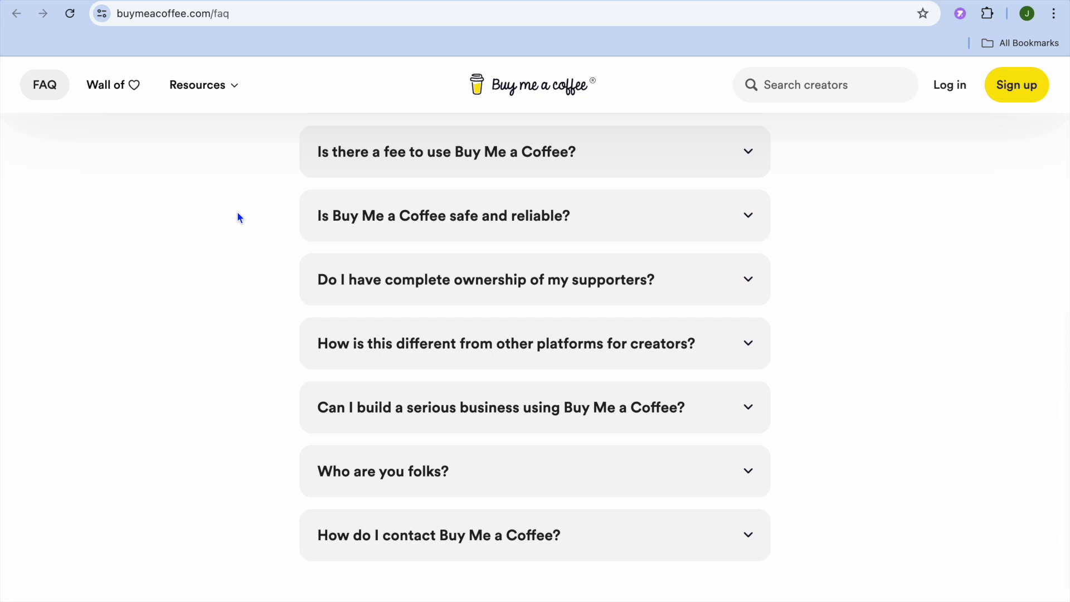
pyautogui.scroll(2, 239, 218)
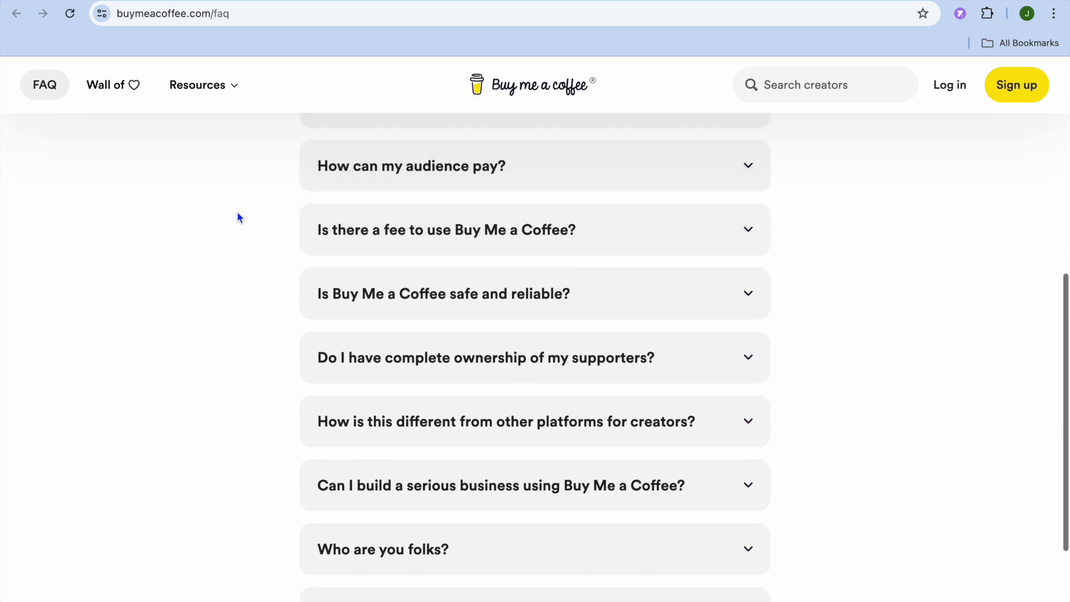
pyautogui.scroll(2, 240, 217)
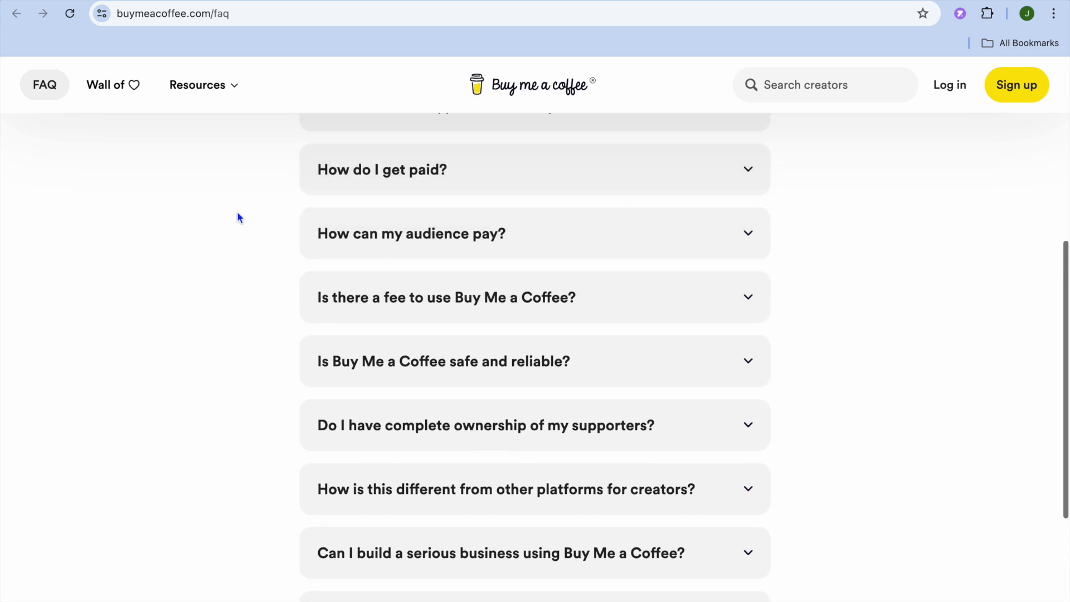
pyautogui.scroll(2, 239, 217)
pyautogui.click(362, 253)
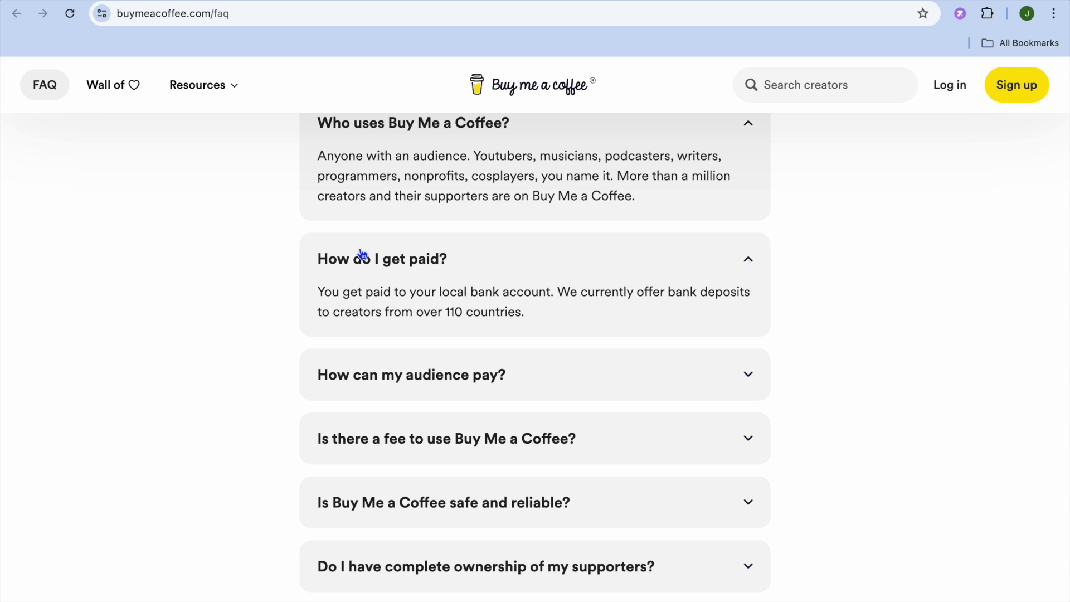
# Expand the answer to 'Is there a fee to use Buy Me a Coffee?'.
pyautogui.scroll(2, 363, 278)
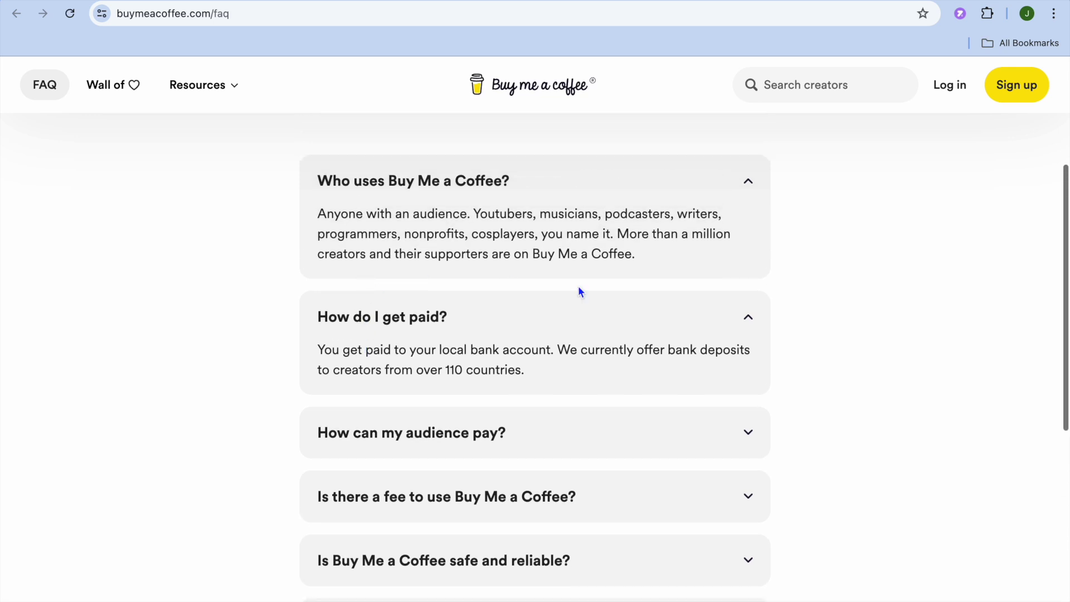
pyautogui.scroll(-2, 640, 312)
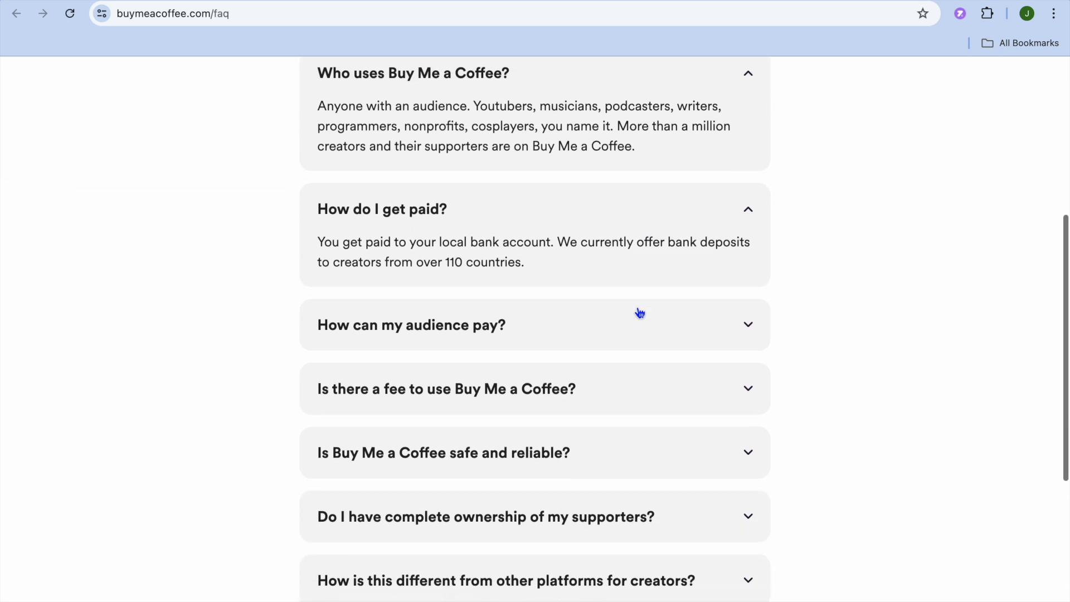
pyautogui.scroll(-2, 639, 312)
pyautogui.click(592, 268)
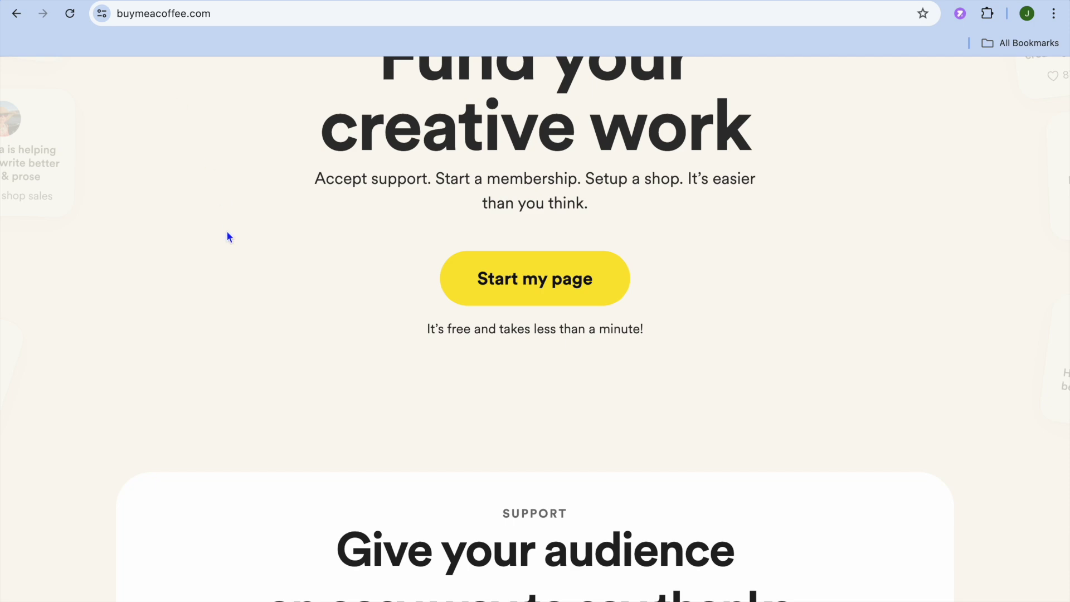
# Scroll back up to the top of the Buy Me a Coffee homepage.
pyautogui.scroll(4, 226, 237)
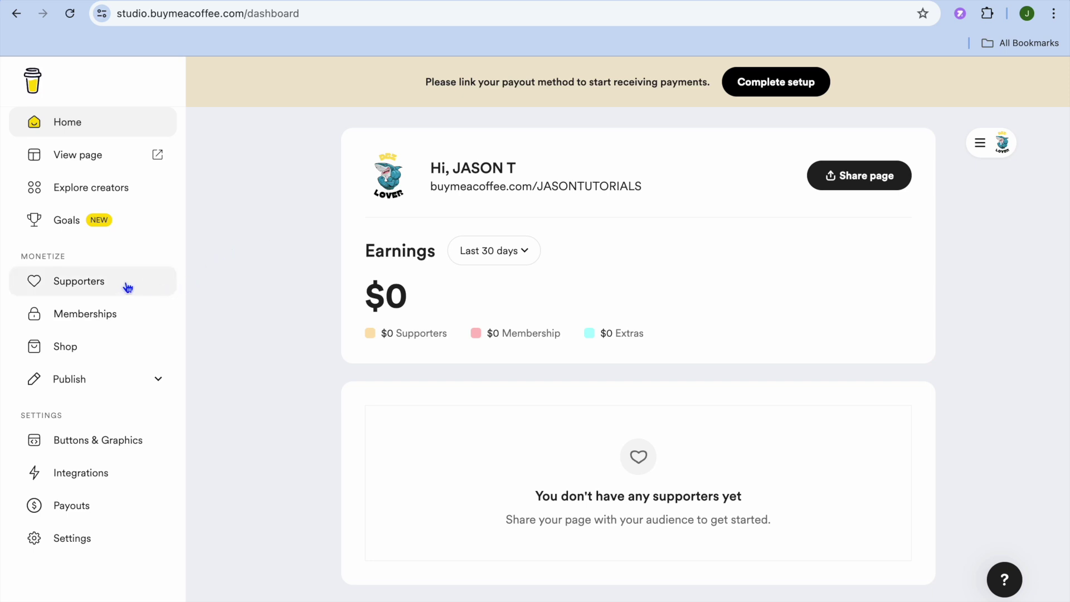
# Open Supporters and switch to its Settings view with Standard and Suggested amounts layouts.
pyautogui.click(80, 284)
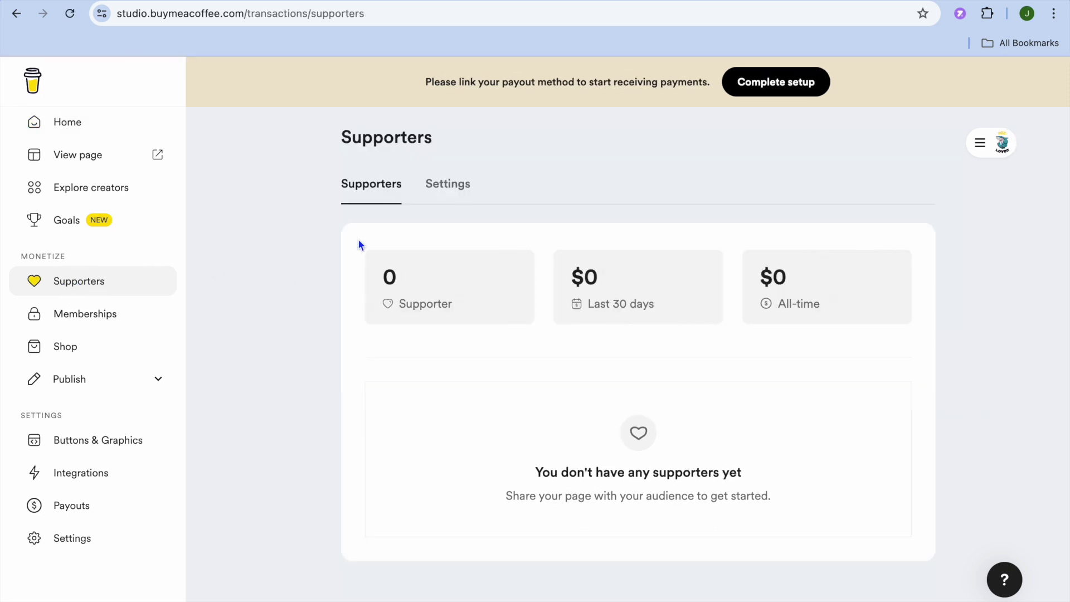
pyautogui.click(452, 183)
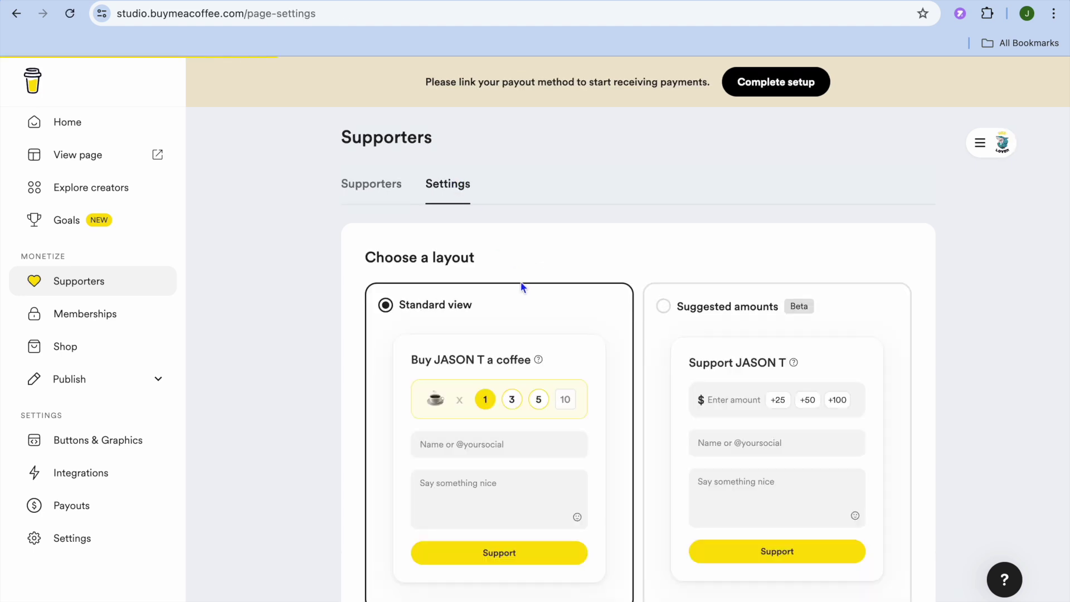
# Look over the supporter layout, coffee price and metaphor settings, then go to Memberships.
pyautogui.scroll(-3, 521, 279)
pyautogui.scroll(1, 524, 291)
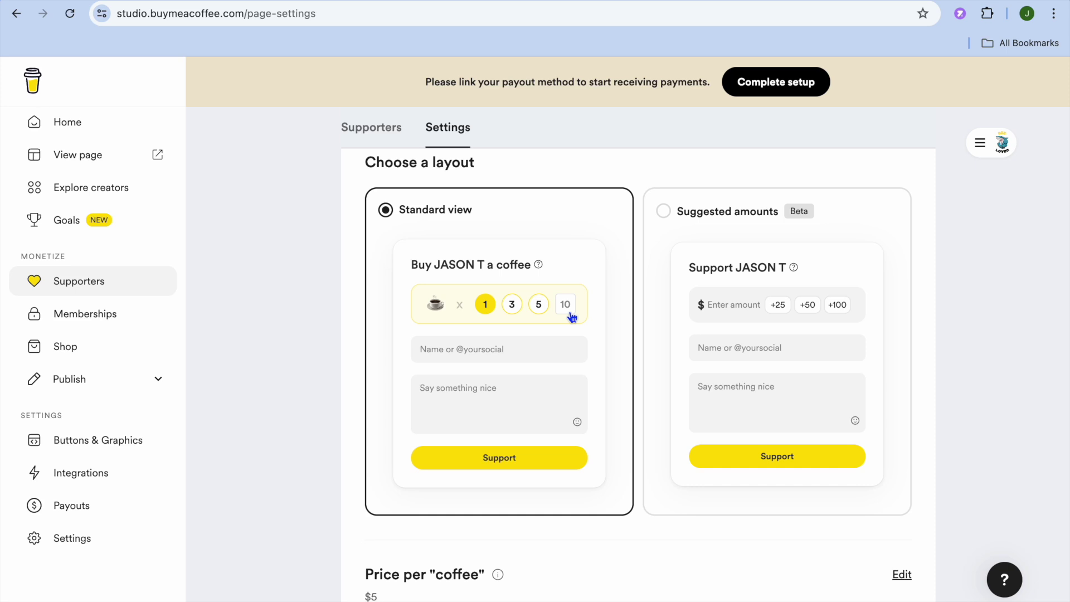
pyautogui.scroll(-3, 477, 346)
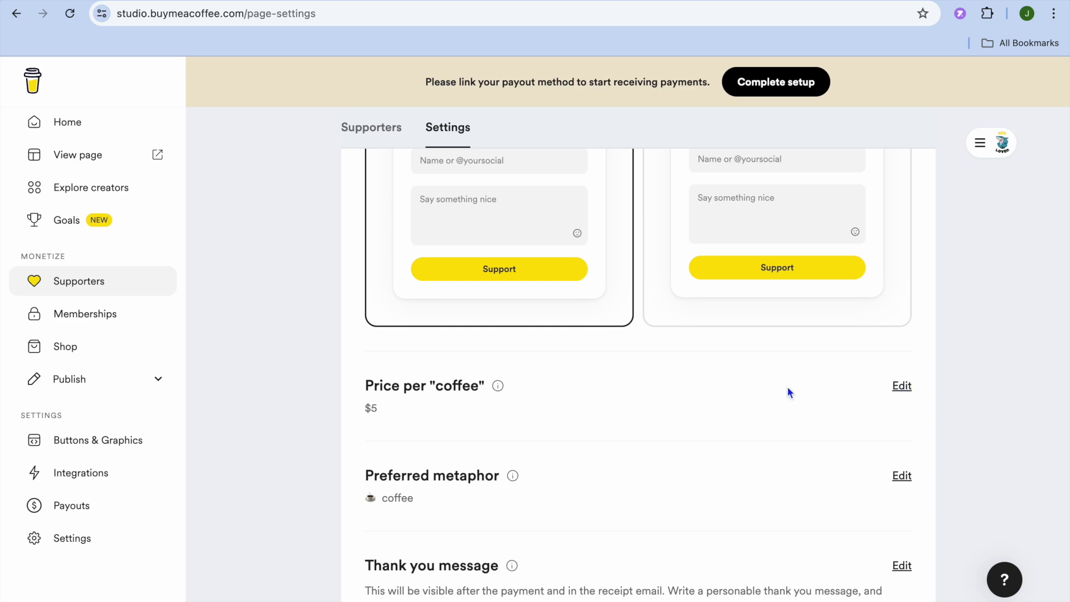
pyautogui.scroll(2, 786, 386)
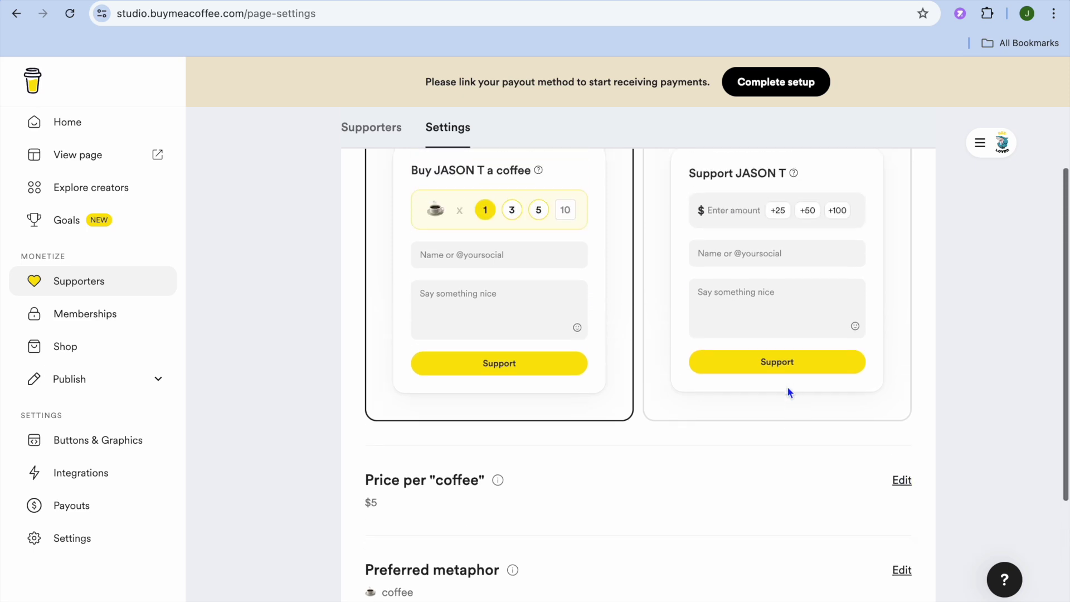
pyautogui.scroll(1, 770, 329)
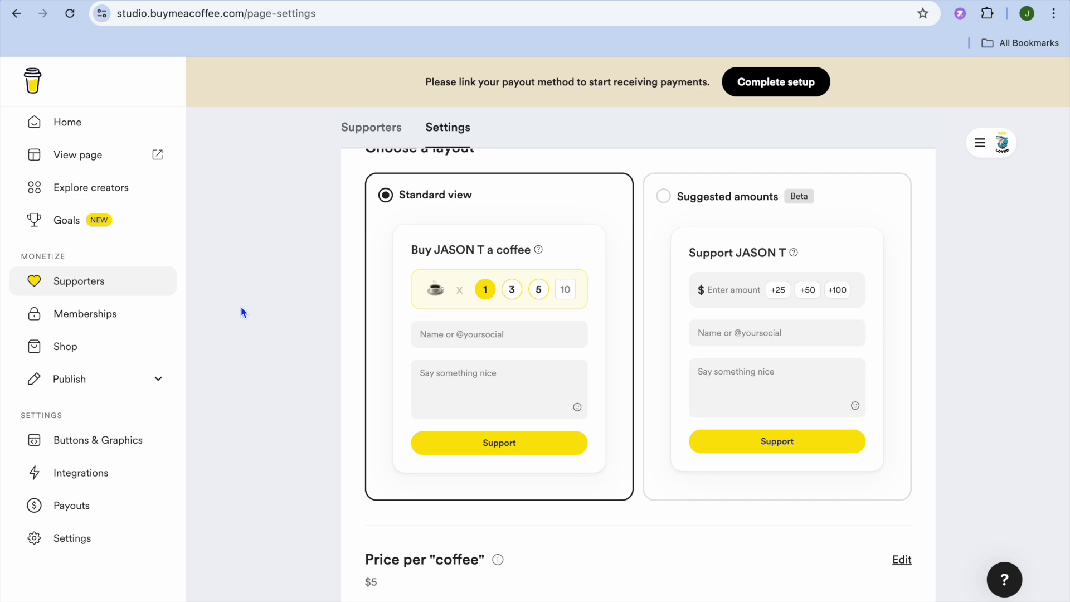
pyautogui.click(114, 316)
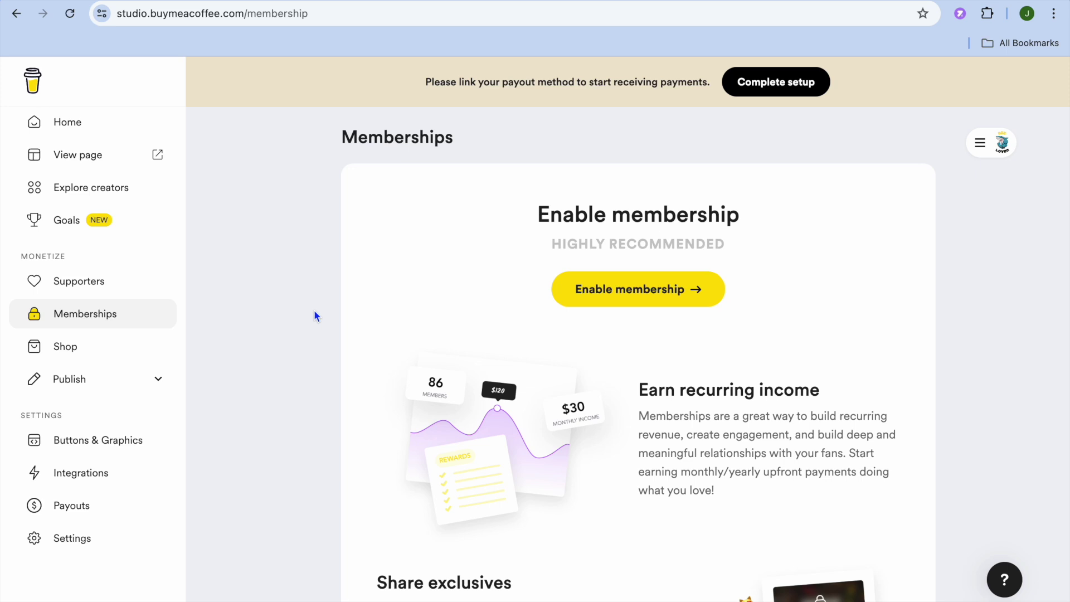
# Enable memberships to bring up the Bronze level form at $5 monthly, $50 yearly.
pyautogui.scroll(-3, 314, 312)
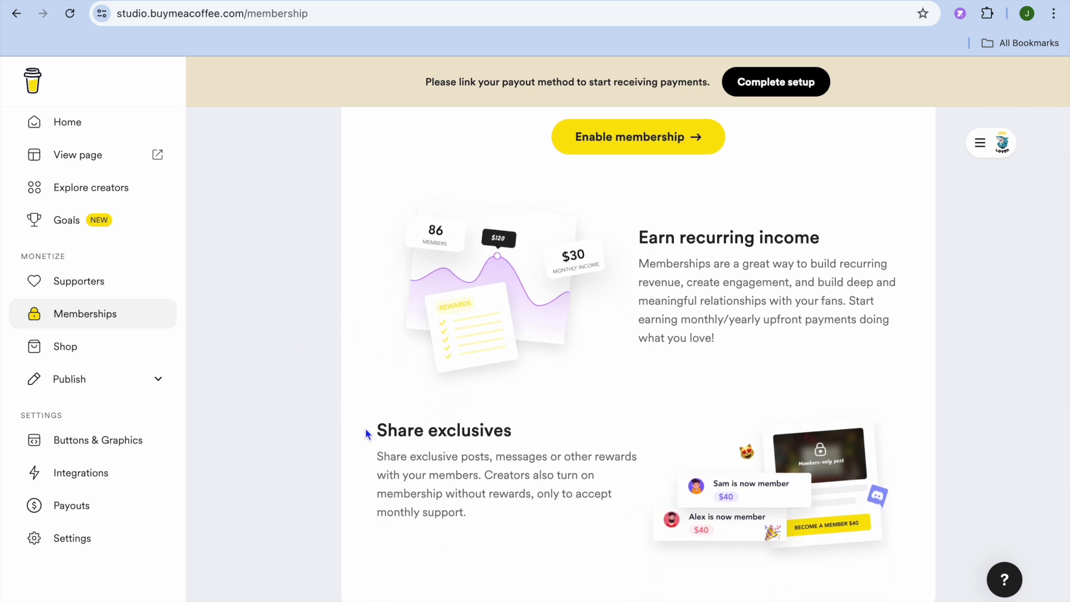
pyautogui.scroll(1, 366, 433)
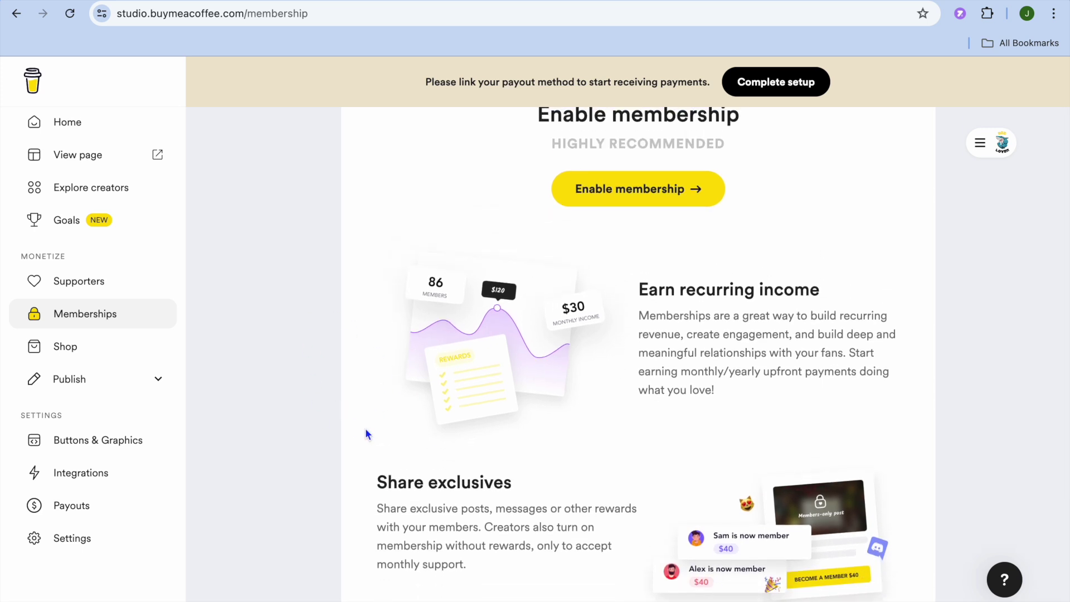
pyautogui.click(641, 195)
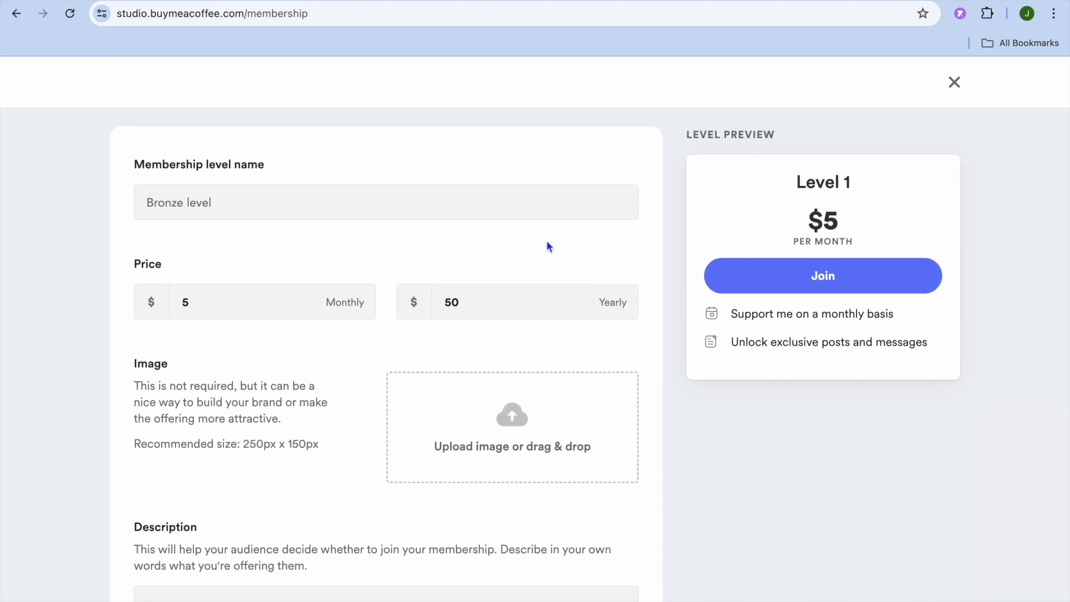
pyautogui.scroll(-3, 548, 245)
pyautogui.scroll(1, 549, 245)
pyautogui.scroll(2, 549, 245)
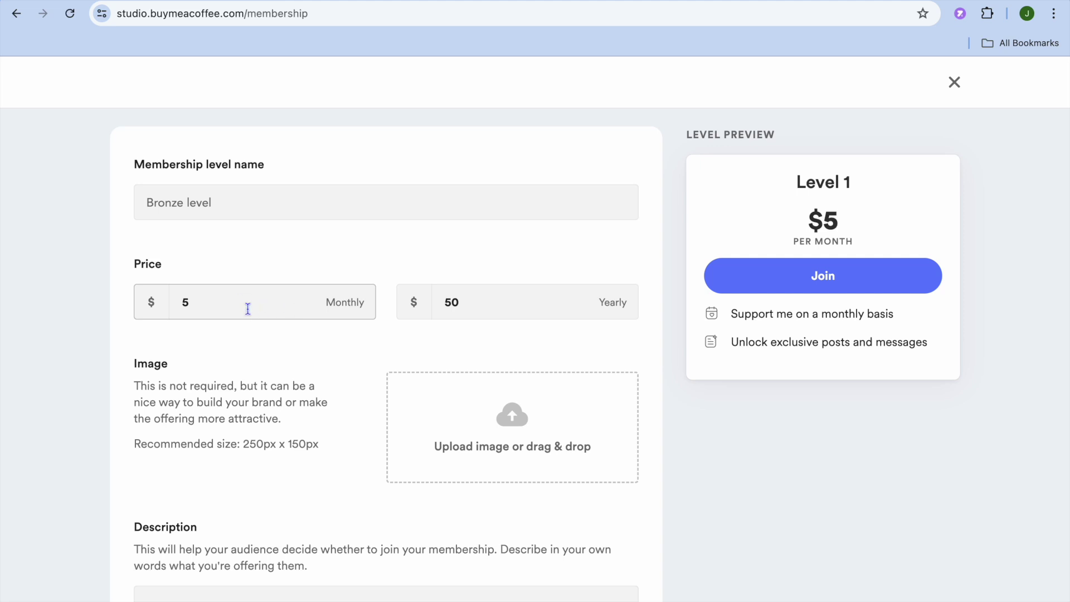
pyautogui.scroll(-5, 248, 309)
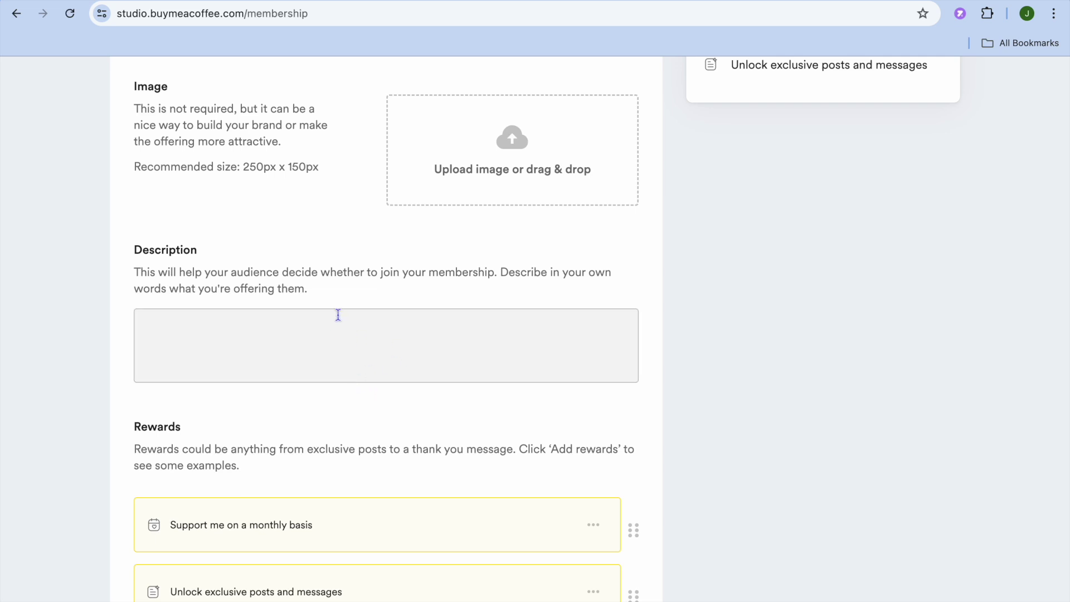
pyautogui.scroll(-4, 338, 315)
pyautogui.scroll(-1, 338, 315)
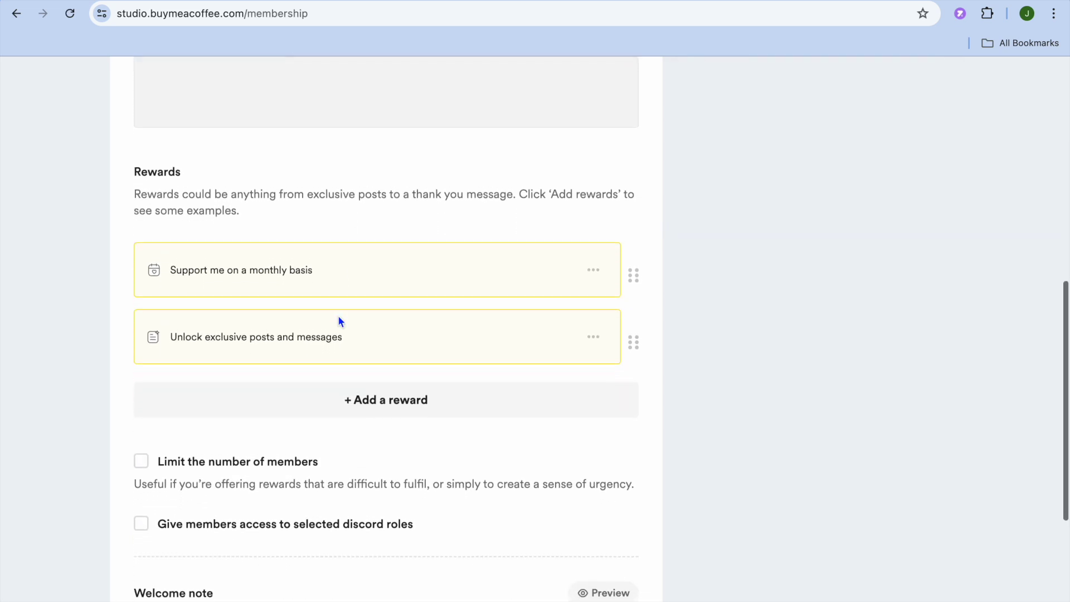
pyautogui.scroll(-1, 337, 315)
pyautogui.scroll(-4, 338, 315)
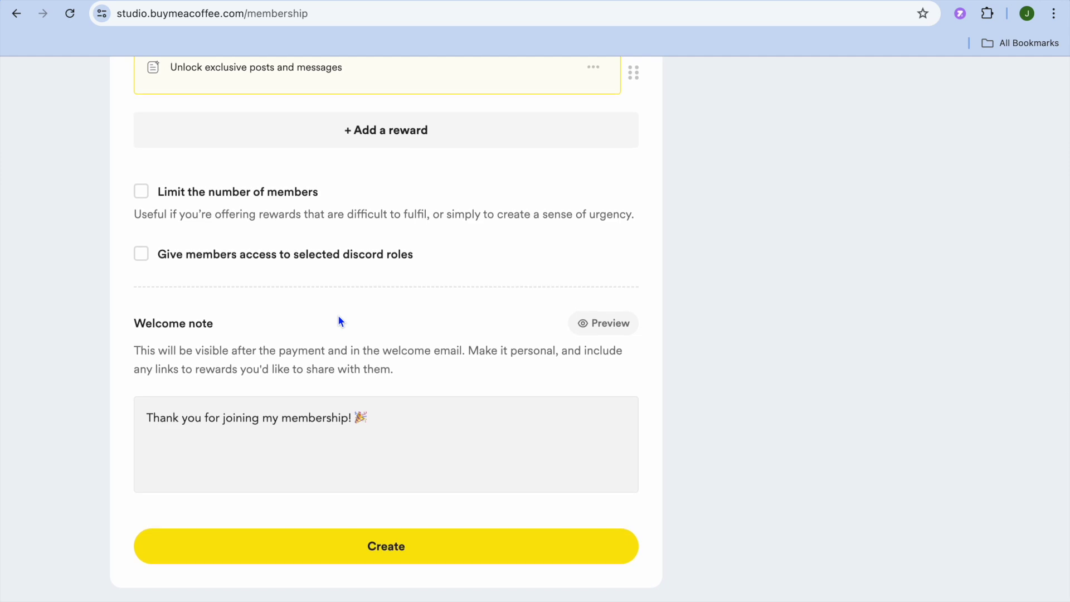
pyautogui.scroll(10, 340, 321)
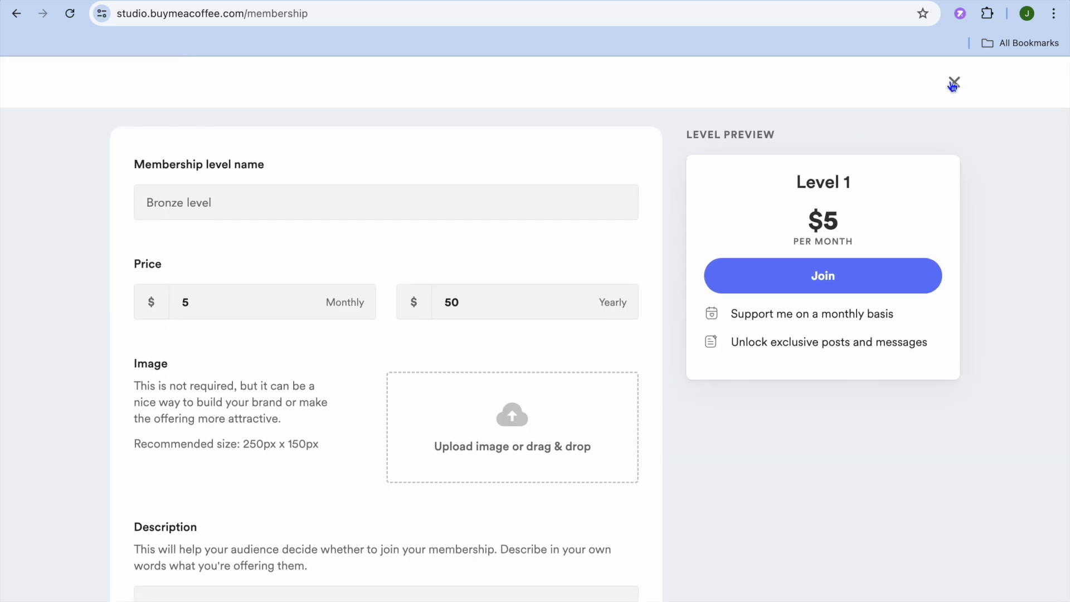
pyautogui.click(952, 84)
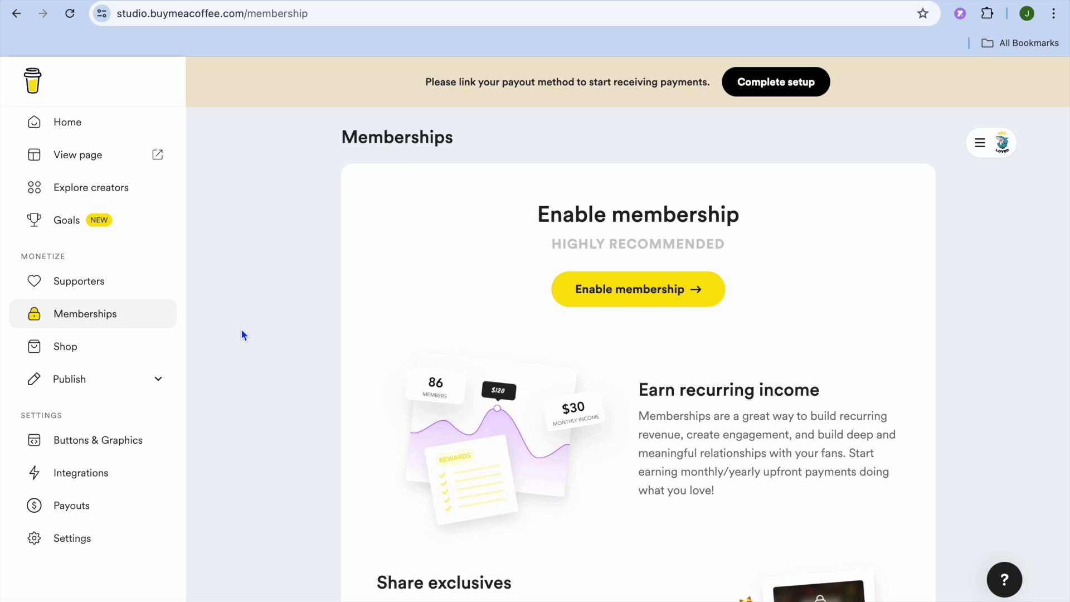
# Go to the Shop section and start a new Physical good listing.
pyautogui.click(83, 351)
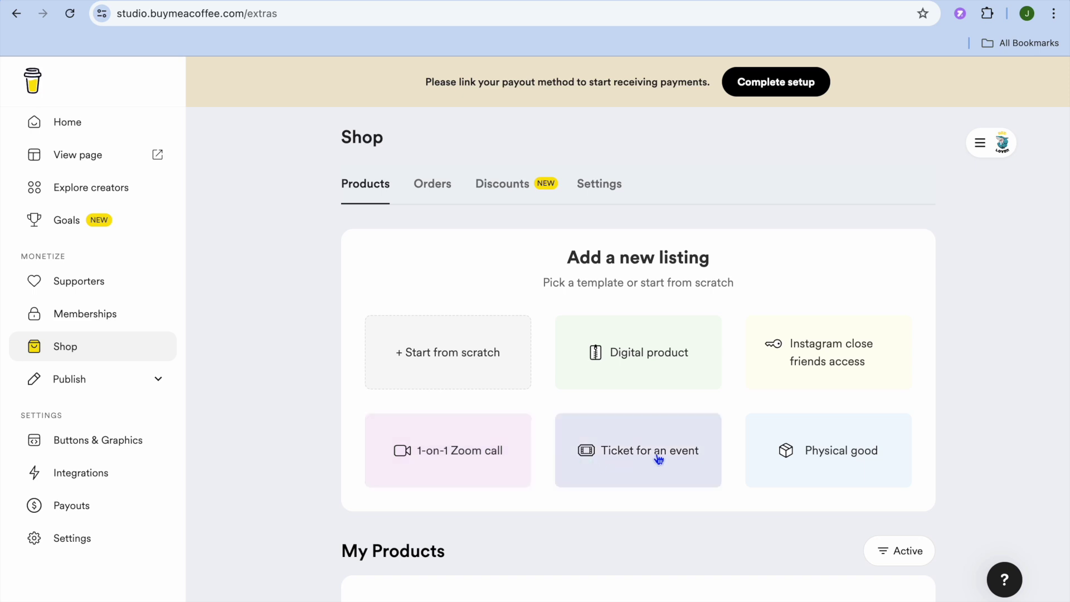
pyautogui.click(830, 462)
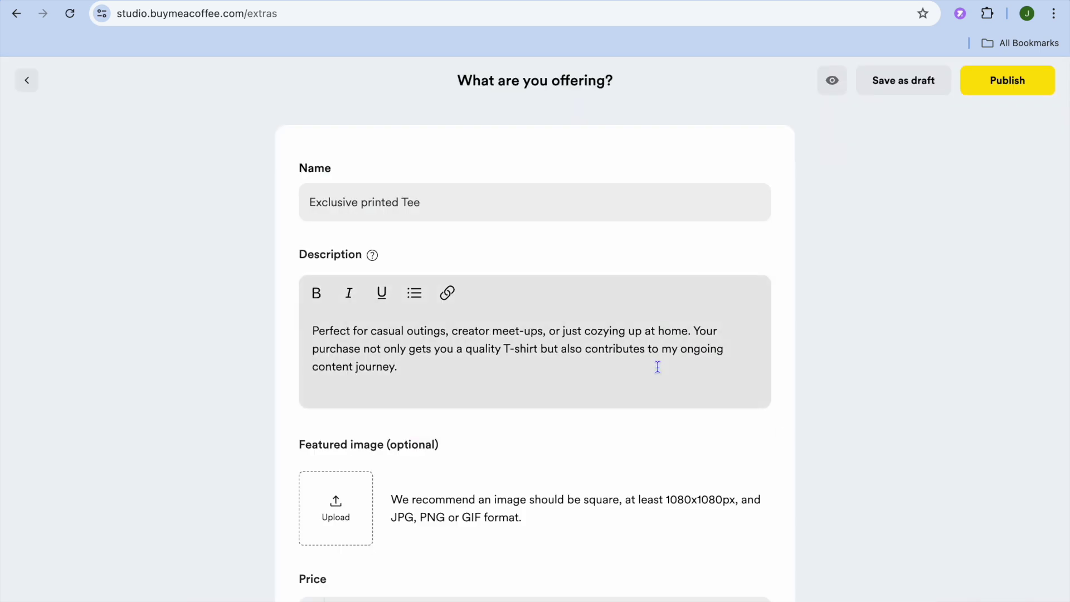
# Scroll through the 'Exclusive printed Tee' listing form down to Advanced settings.
pyautogui.scroll(-1, 657, 367)
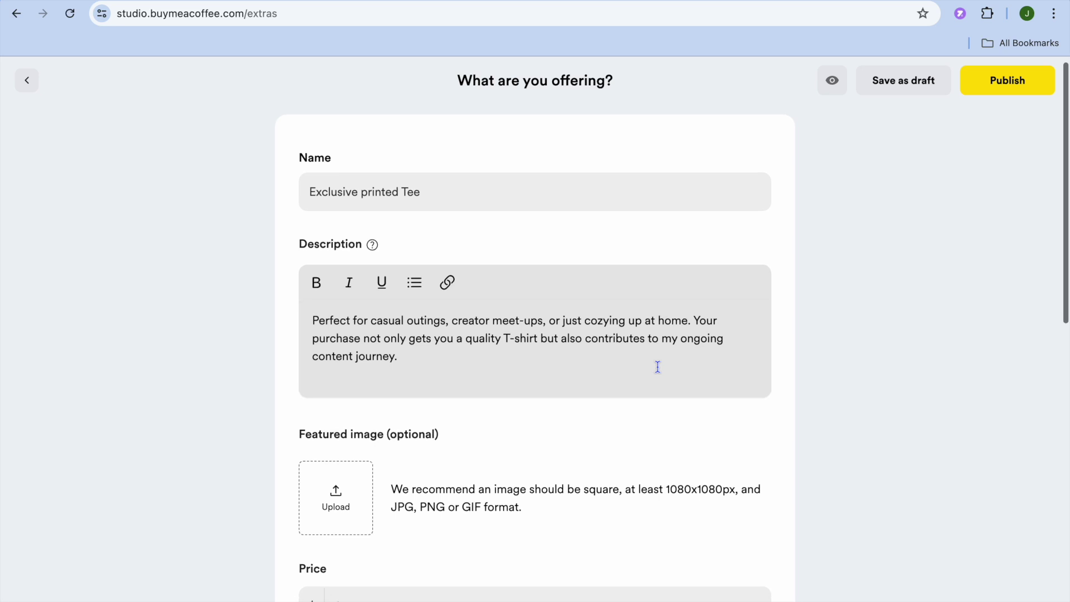
pyautogui.click(489, 199)
pyautogui.scroll(-3, 608, 236)
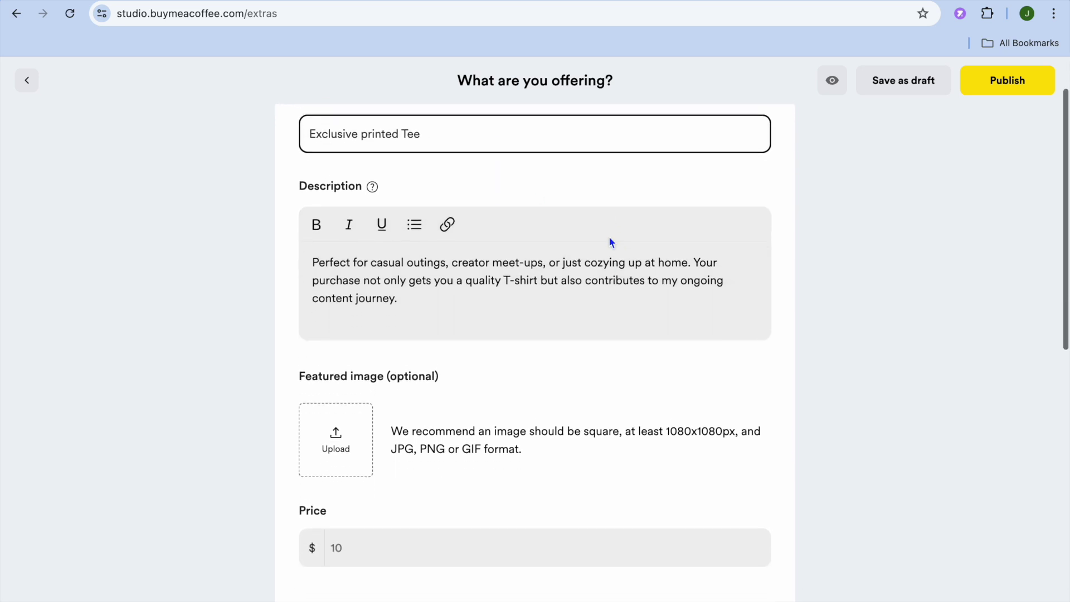
pyautogui.scroll(-5, 608, 236)
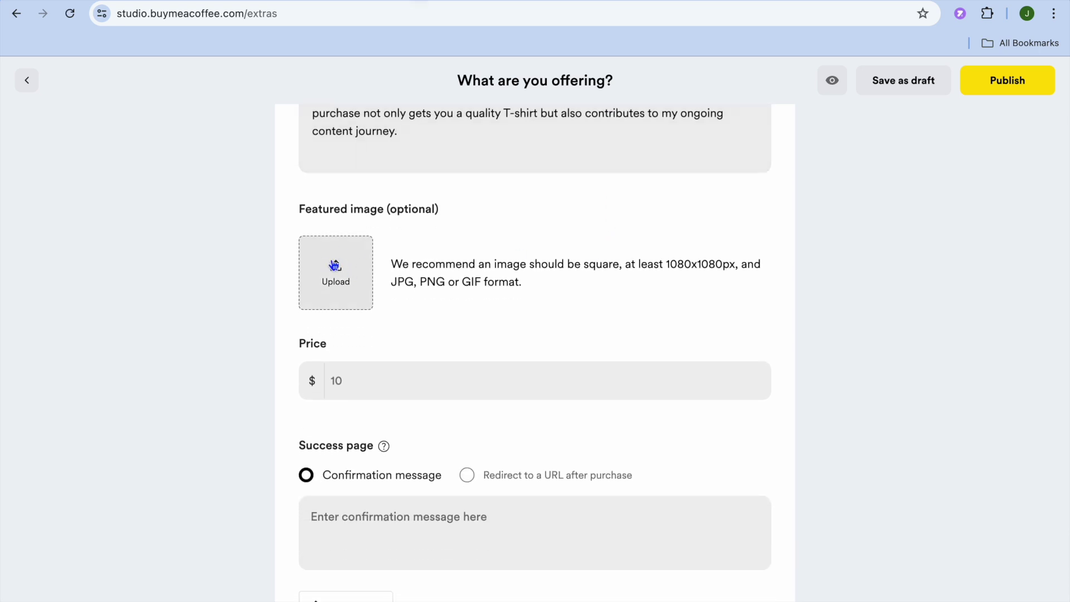
pyautogui.scroll(-7, 337, 255)
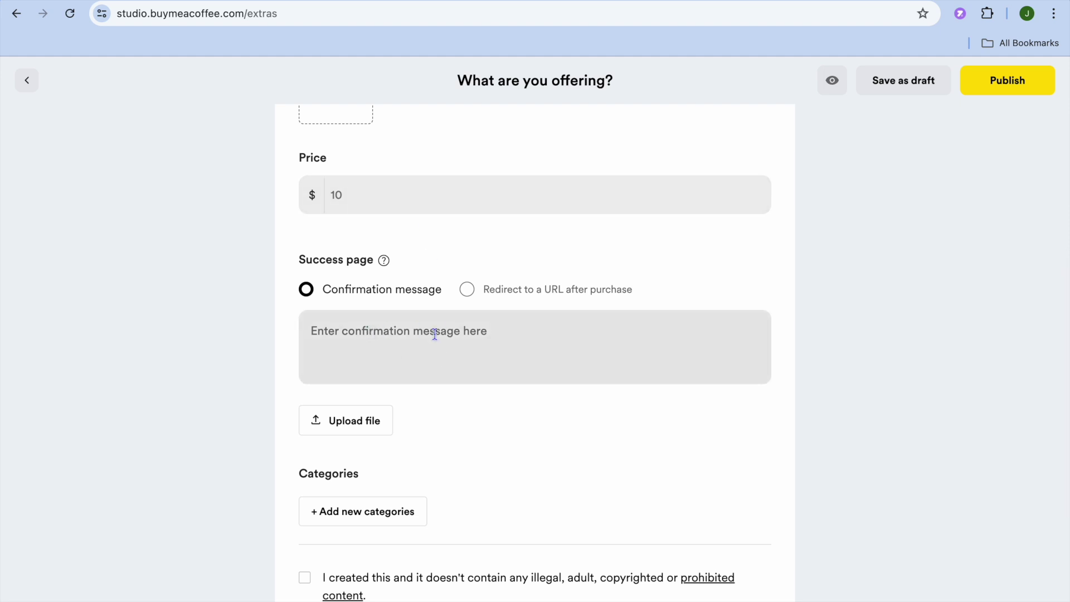
pyautogui.scroll(-1, 409, 350)
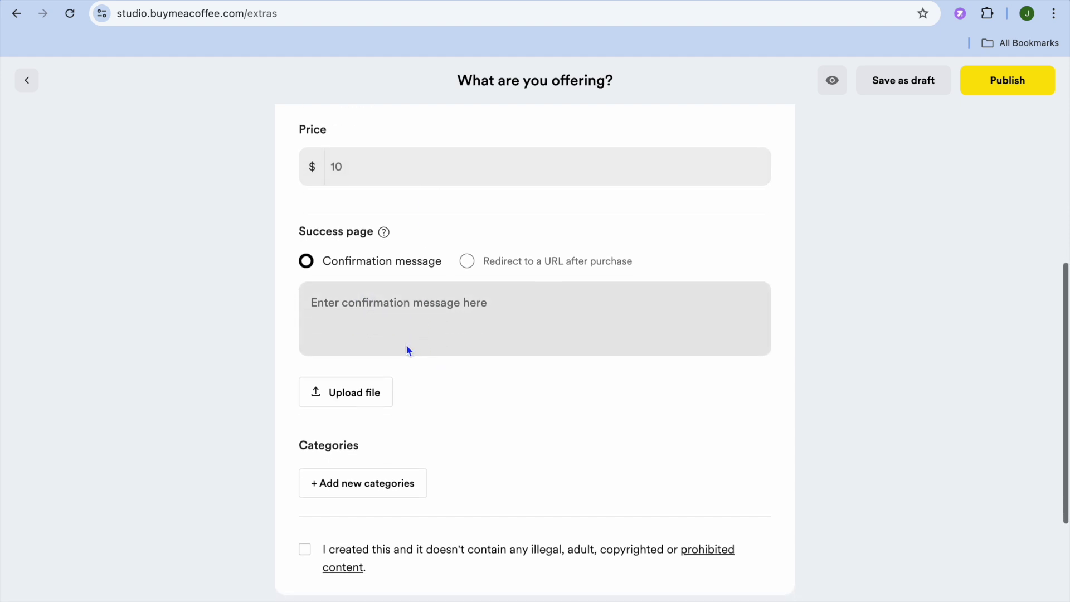
pyautogui.scroll(-5, 408, 350)
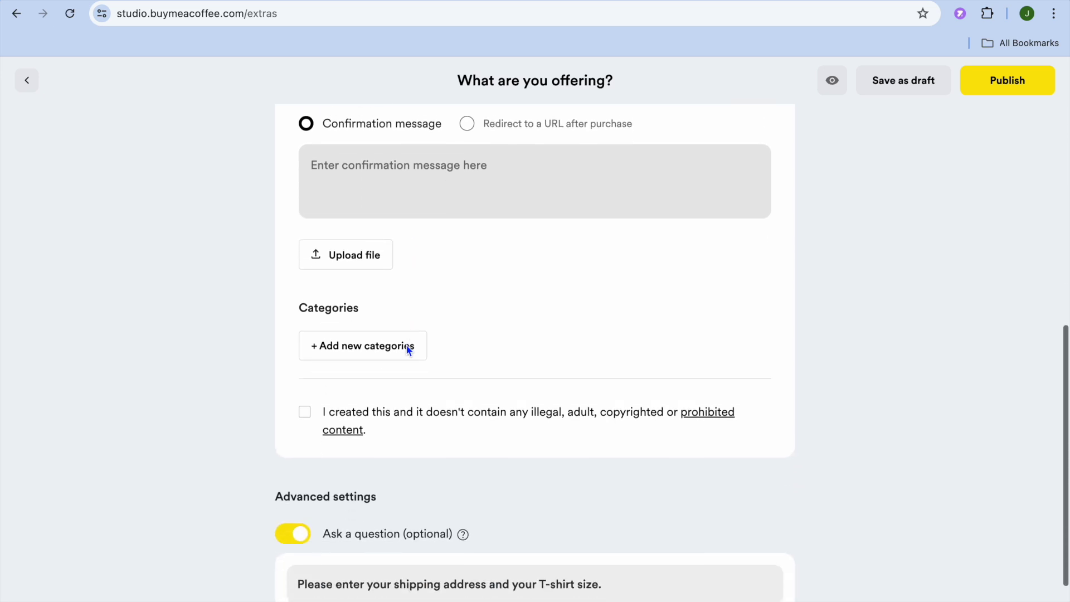
pyautogui.scroll(-3, 439, 393)
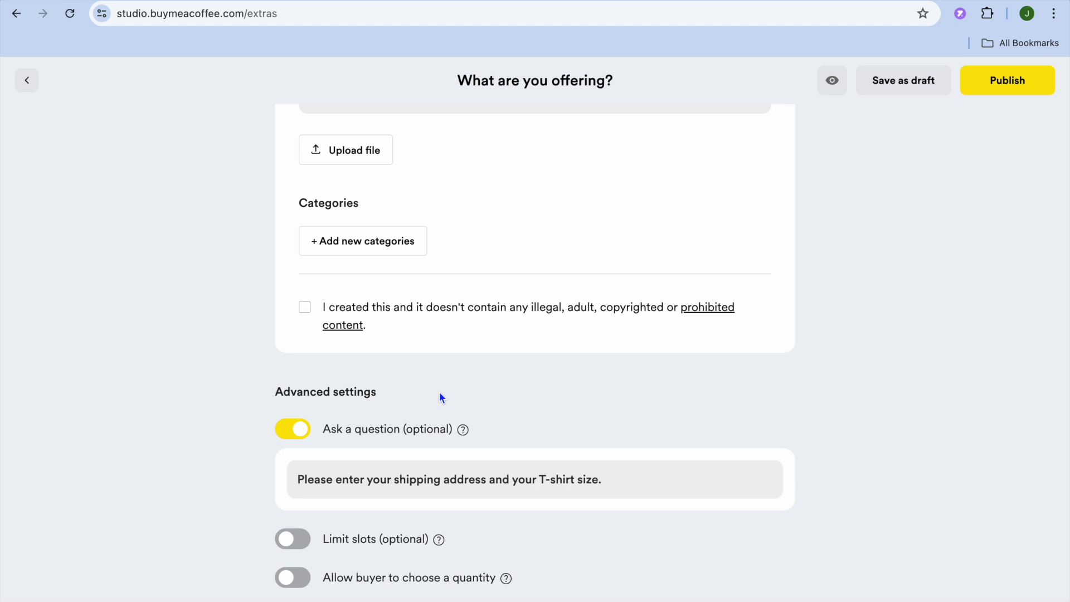
pyautogui.scroll(12, 442, 398)
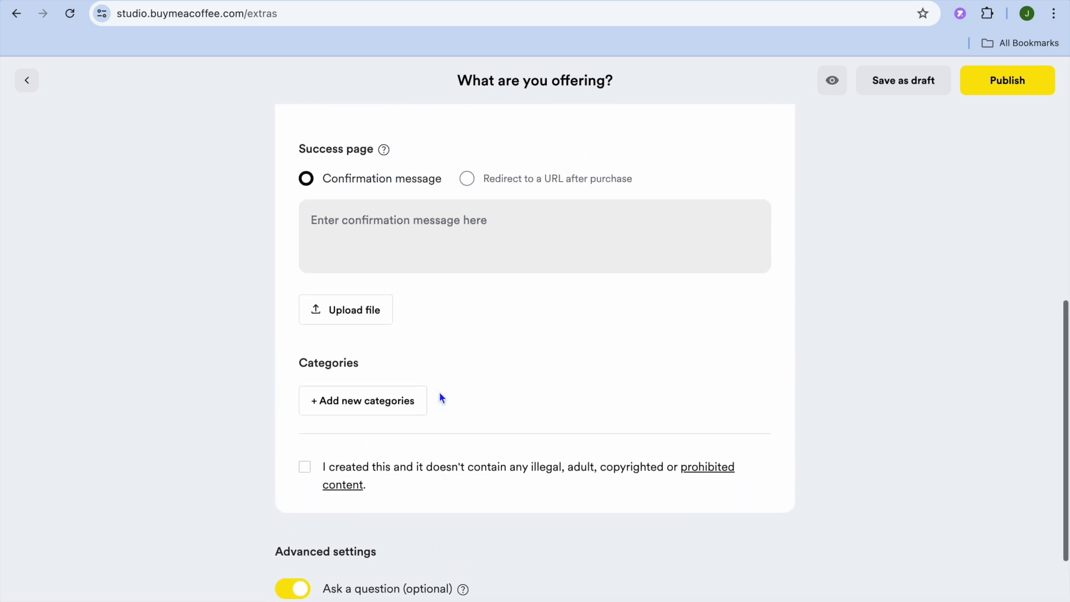
pyautogui.scroll(-10, 442, 397)
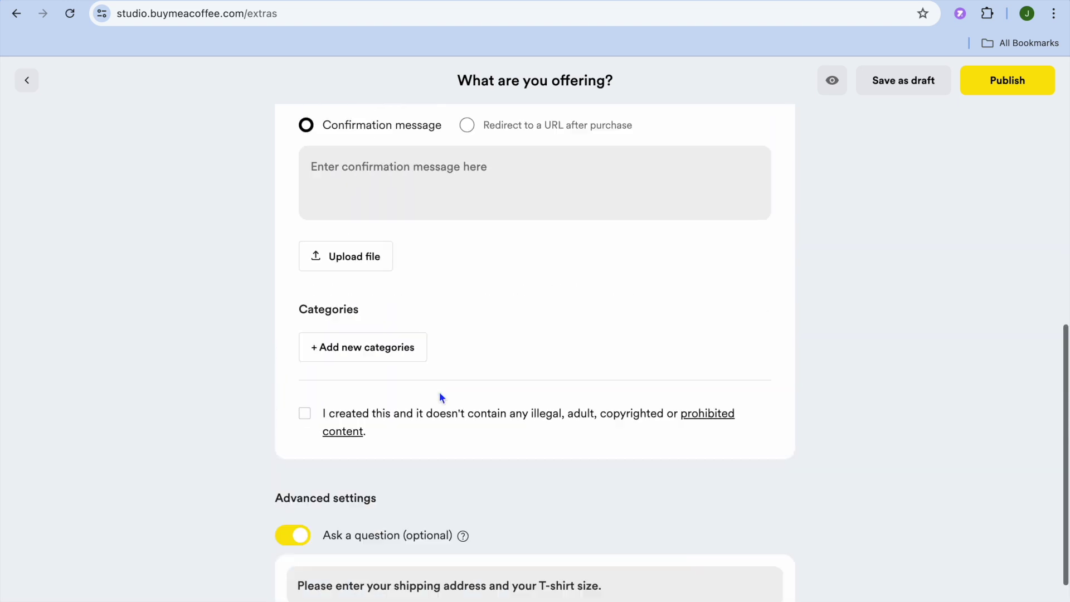
pyautogui.scroll(-3, 442, 398)
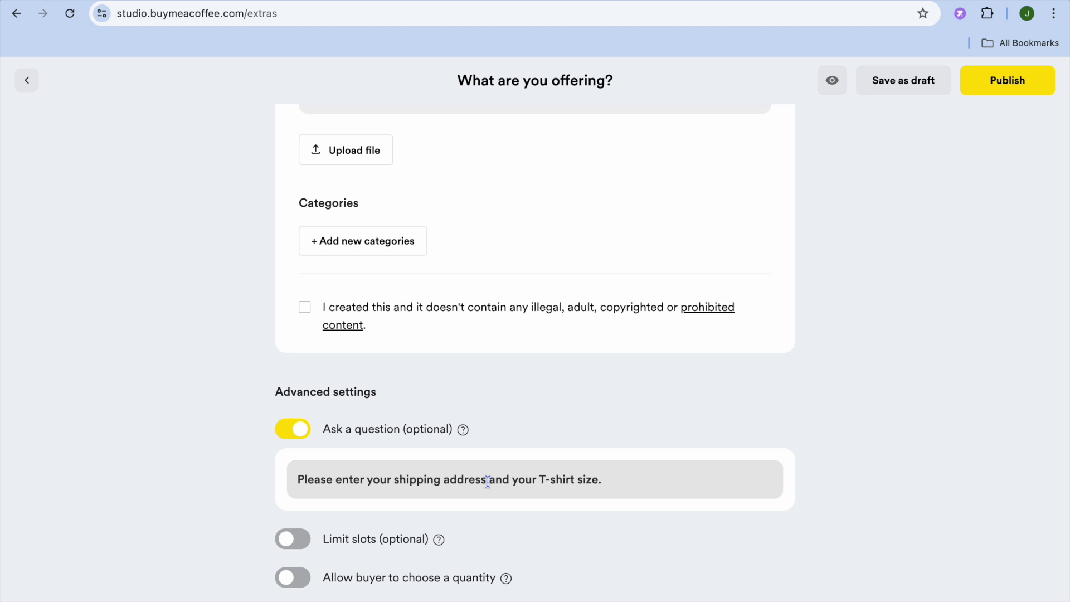
# Delete 'and your T-shirt size.' from the buyer question and leave the form.
pyautogui.moveTo(489, 479); pyautogui.dragTo(610, 480)
pyautogui.press('BackSpace')
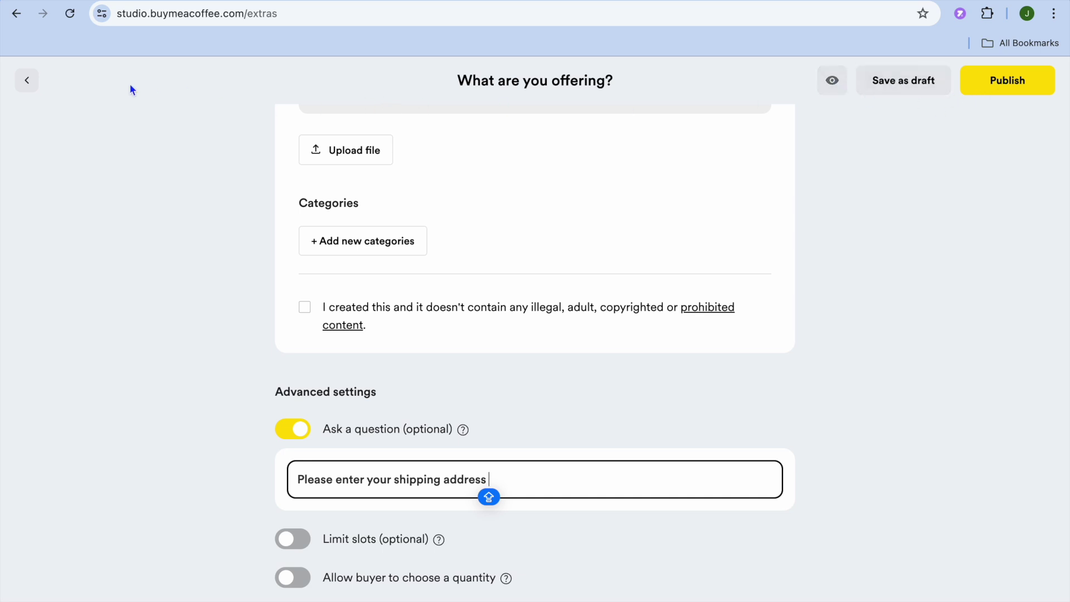
pyautogui.click(27, 84)
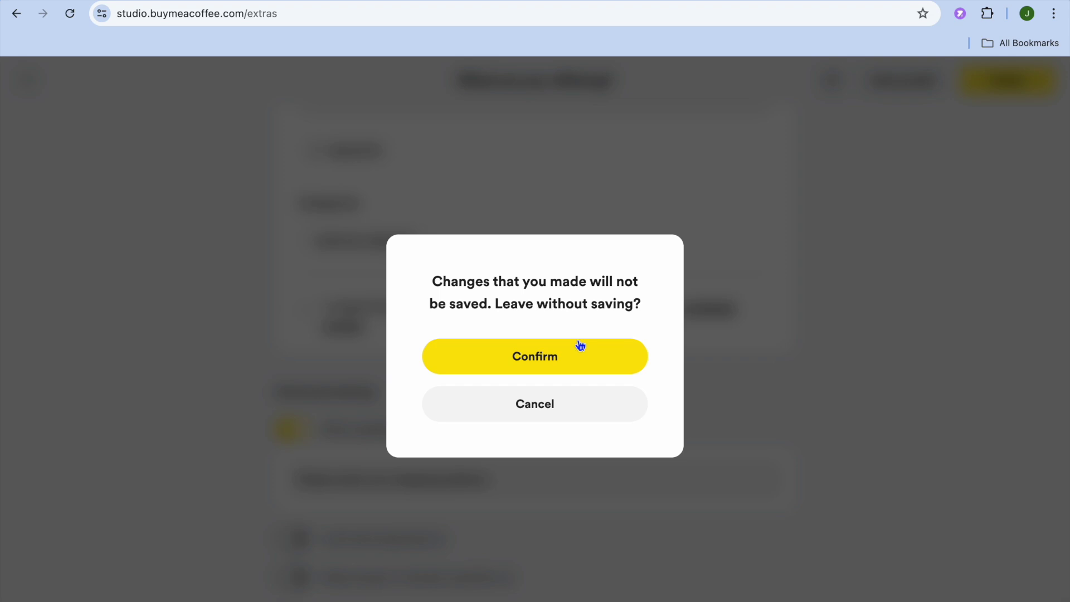
# Discard the unsaved listing and open the Payouts settings page.
pyautogui.click(557, 363)
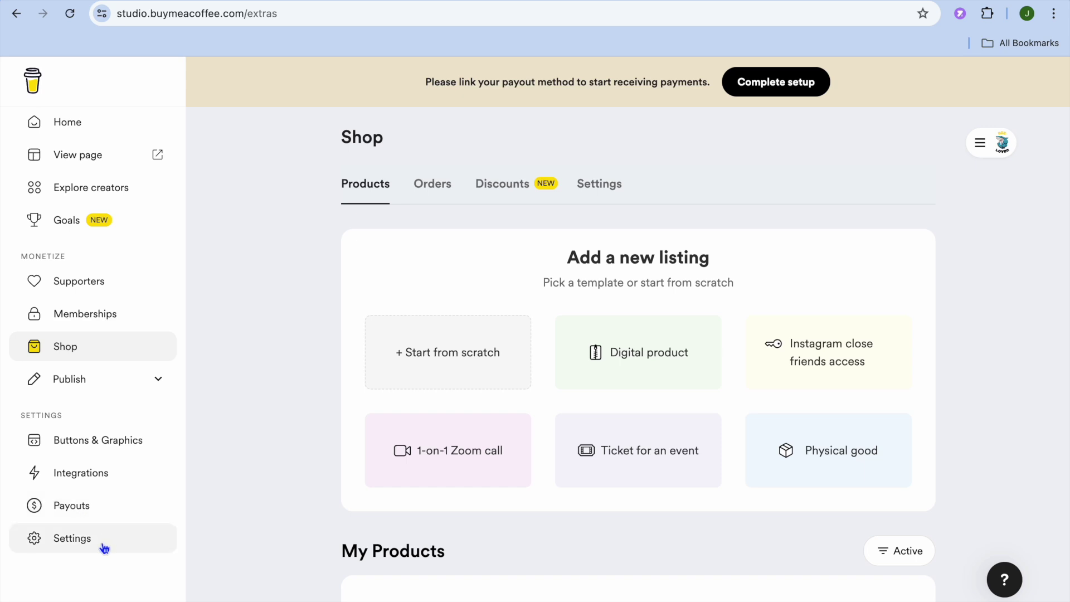
pyautogui.click(69, 508)
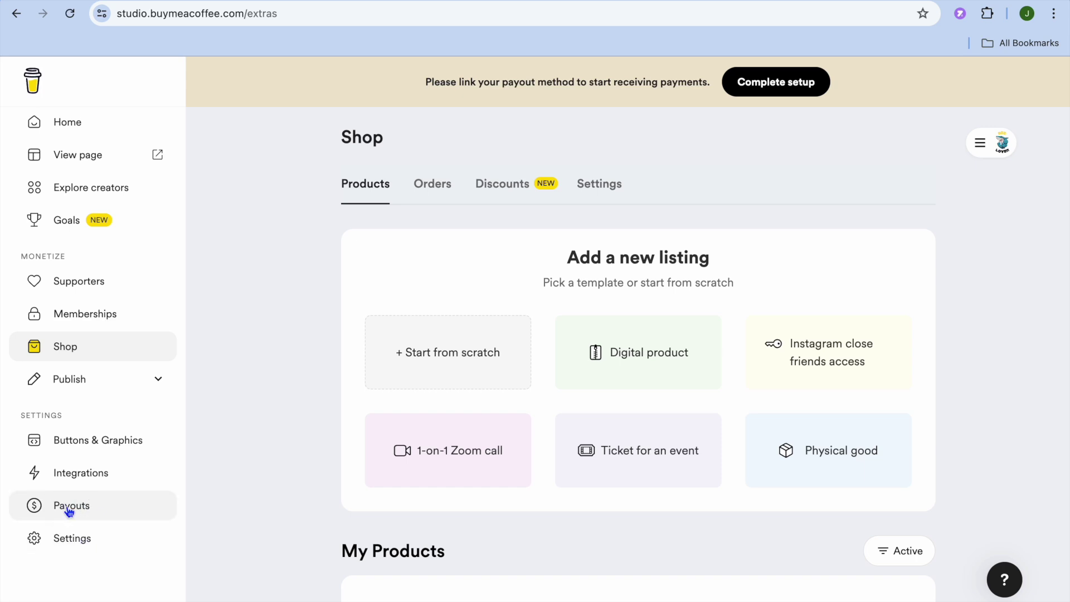